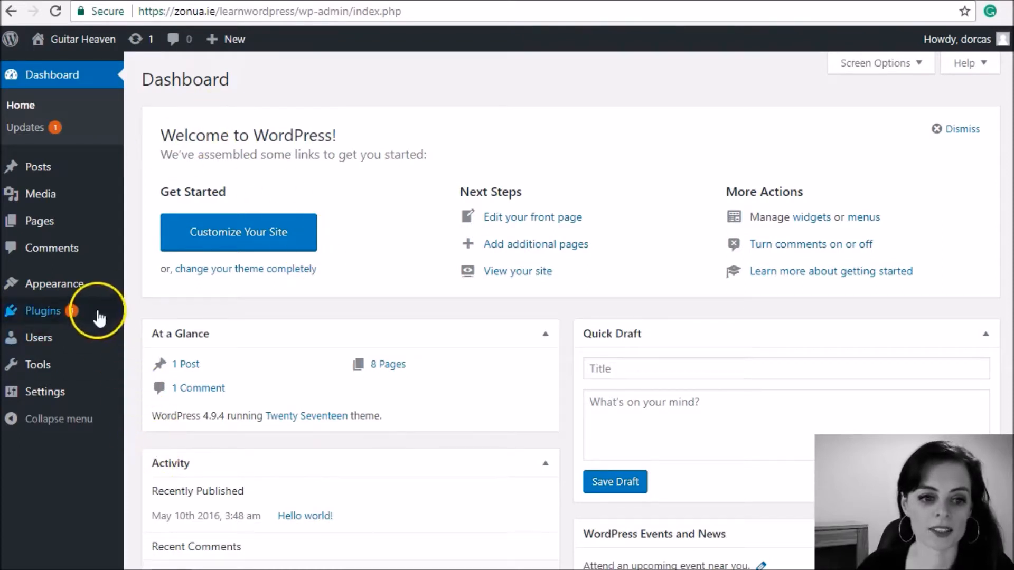
Step: Open the list of all users and check the role assigned to the existing account
mouse_move(25, 343)
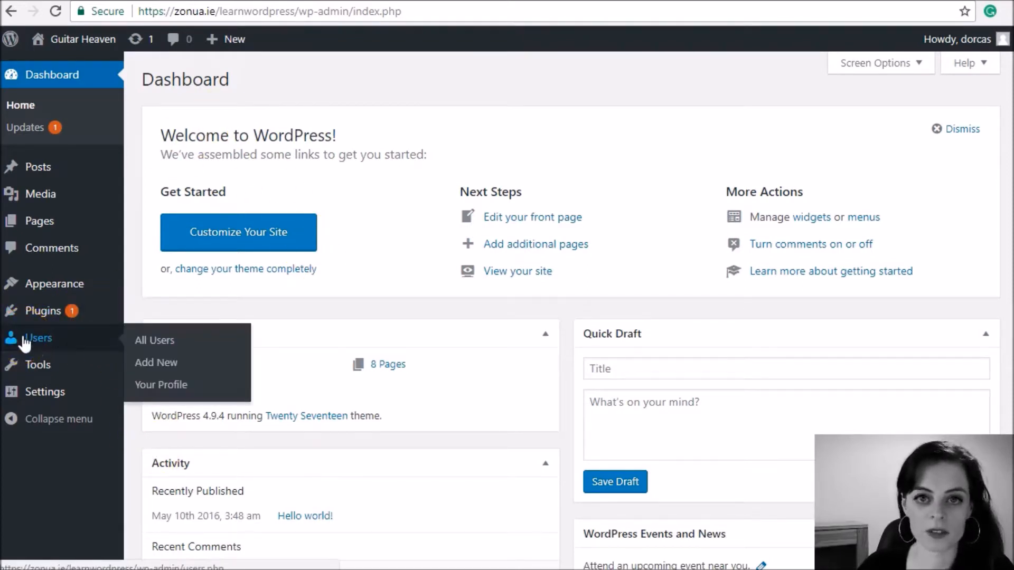
left_click(25, 343)
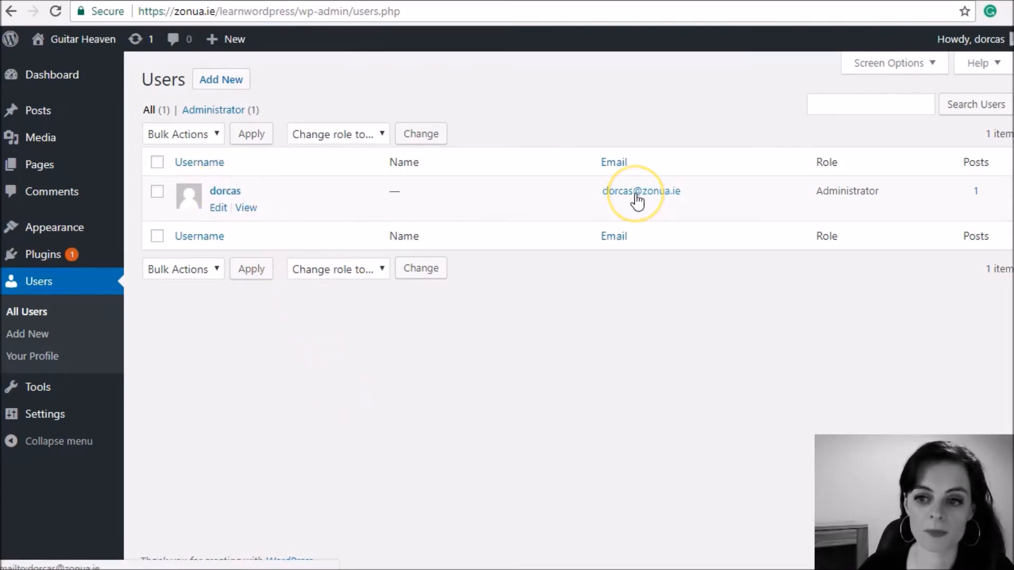
left_click_drag(818, 191, 896, 196)
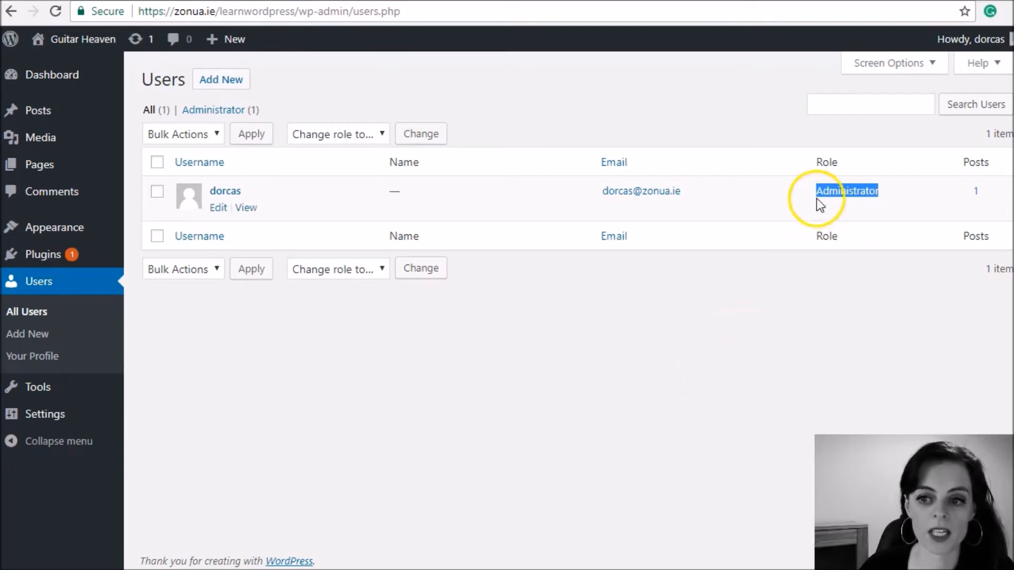
left_click(863, 207)
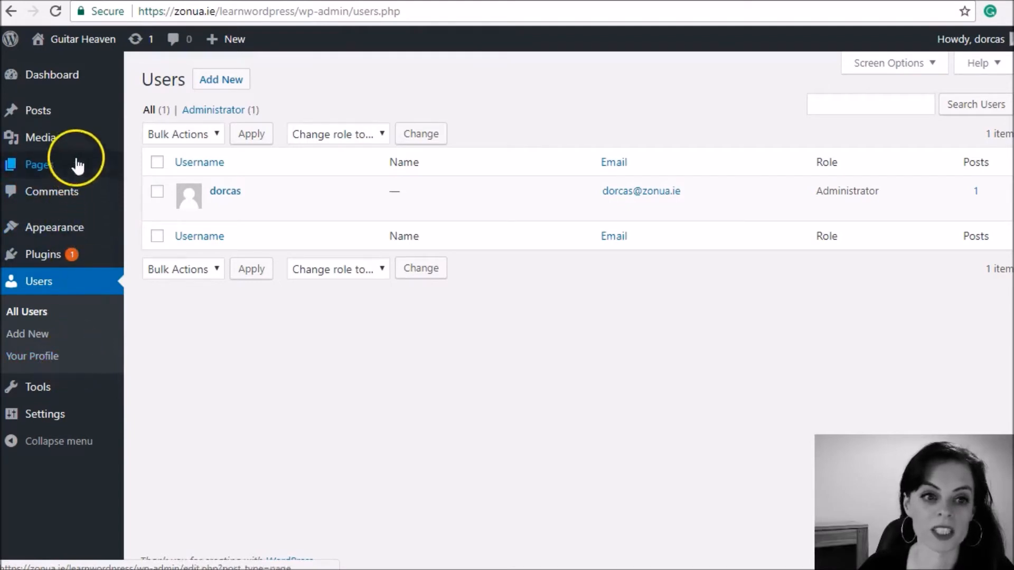
mouse_move(73, 240)
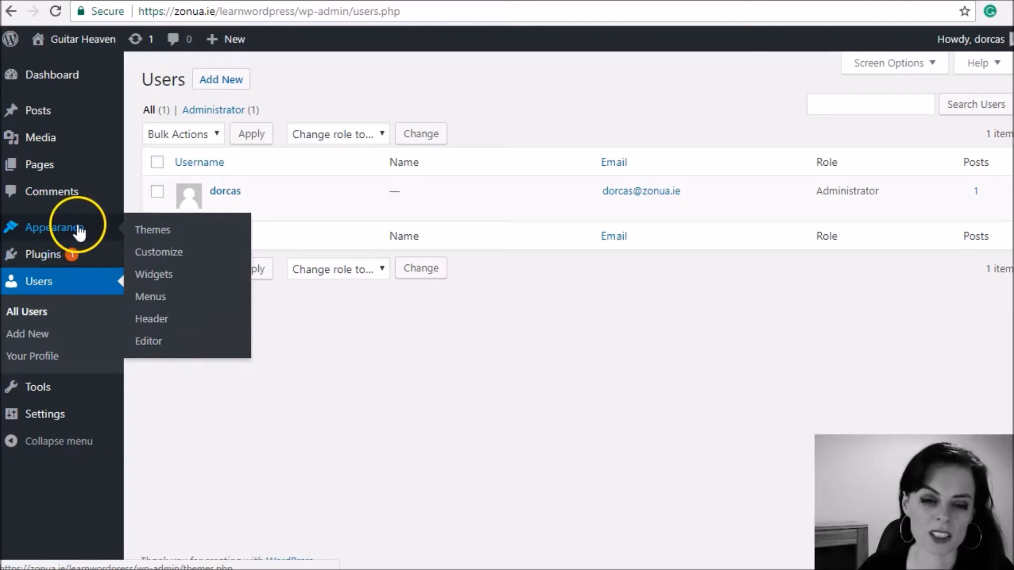
mouse_move(72, 394)
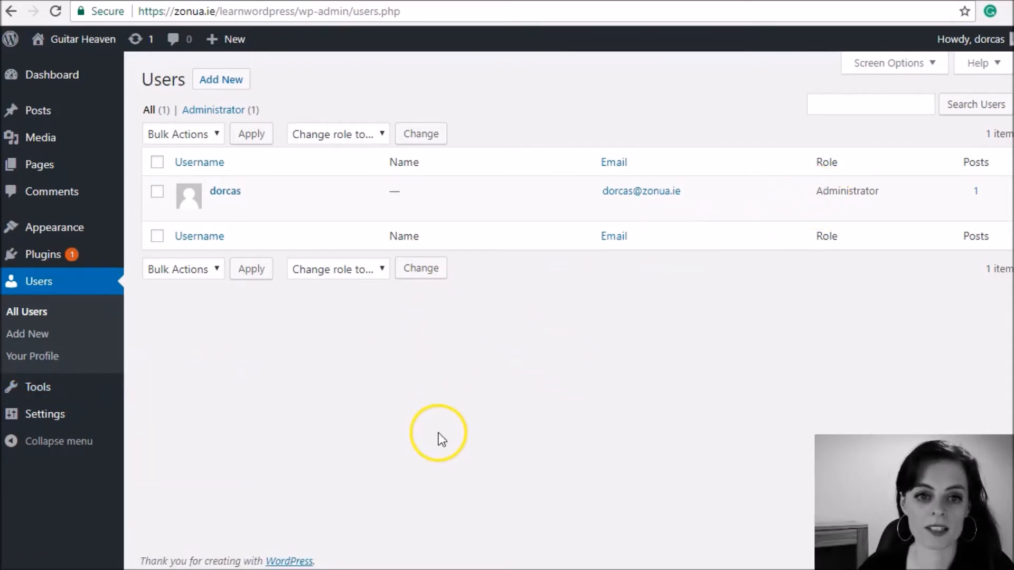
Step: Start adding a new user and enter the person's first name as the username
left_click(223, 82)
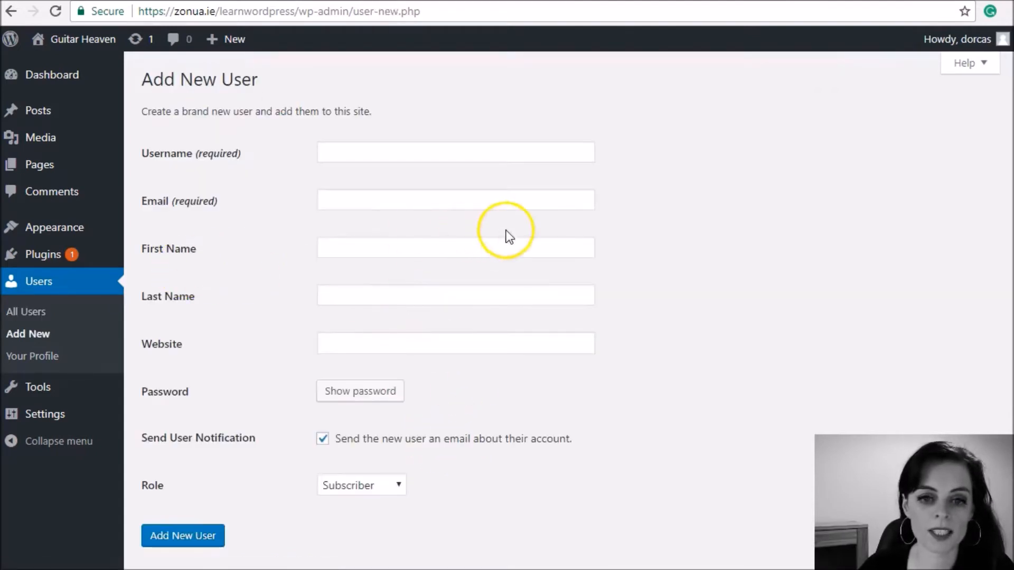
left_click(457, 156)
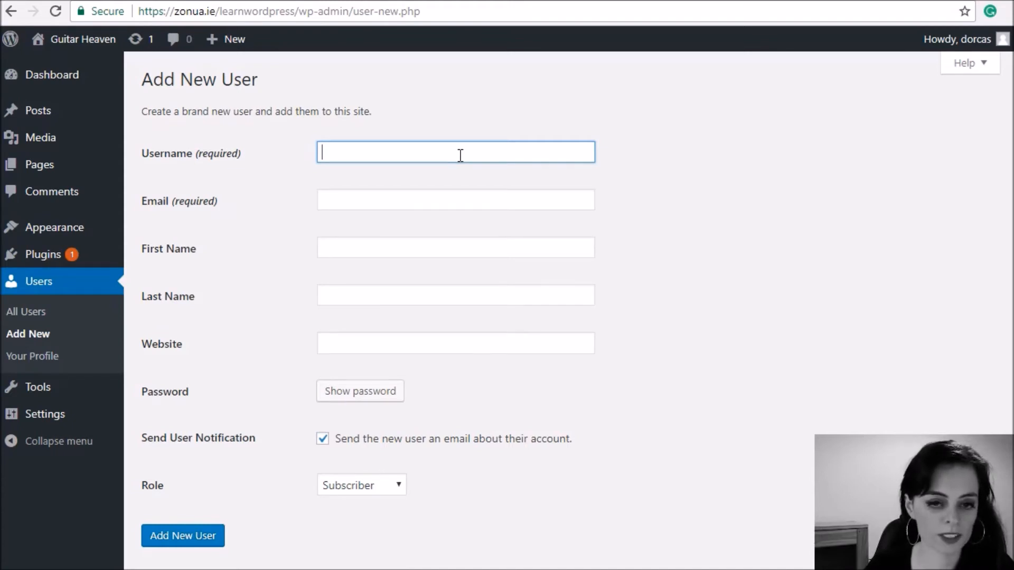
type("john")
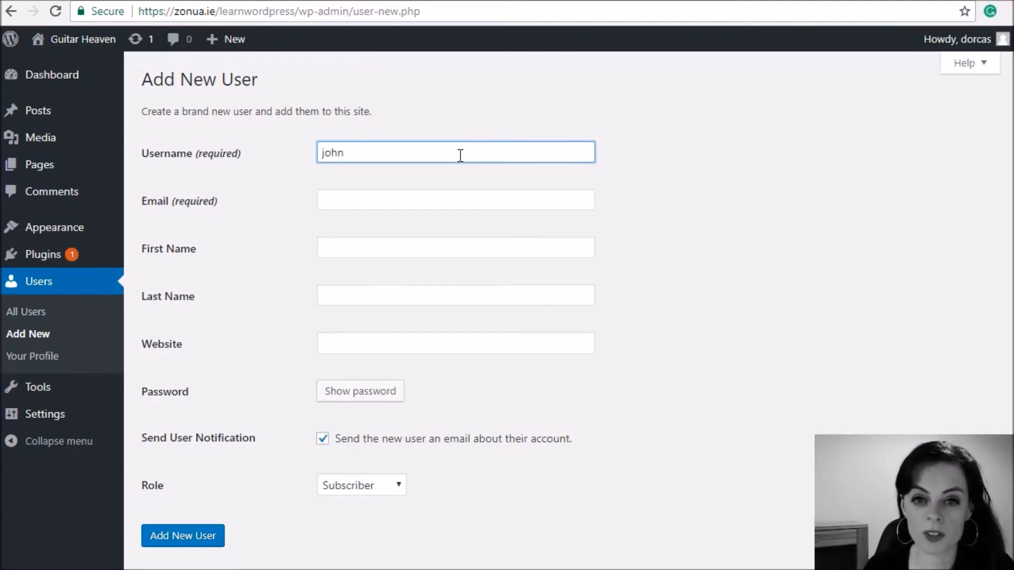
Step: Try "admin" as the new user's username and clear the entry
double_click(460, 155)
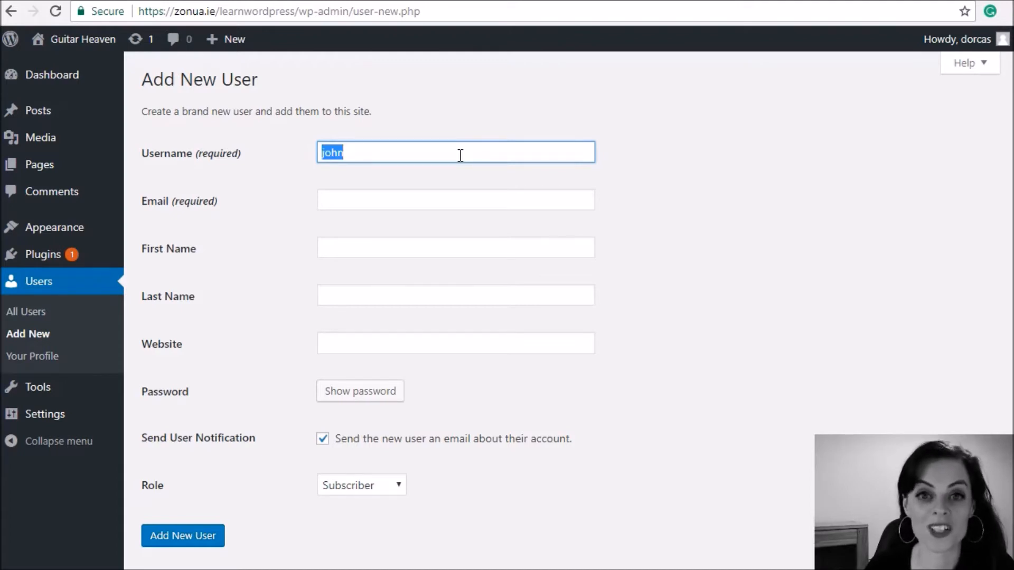
type("admin")
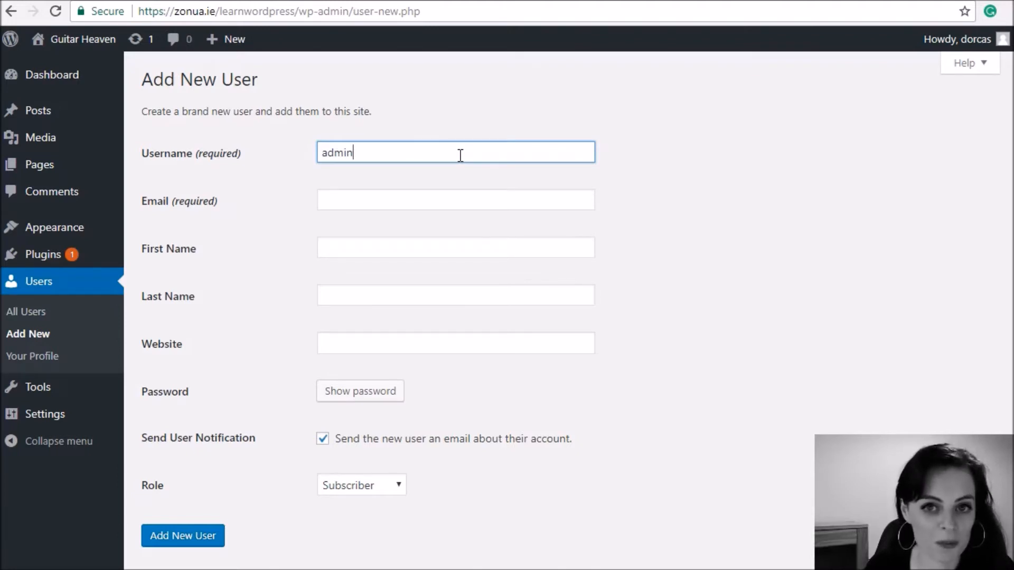
key("BackSpace")
key("BackSpace")
key("BackSpace")
key("BackSpace")
key("BackSpace")
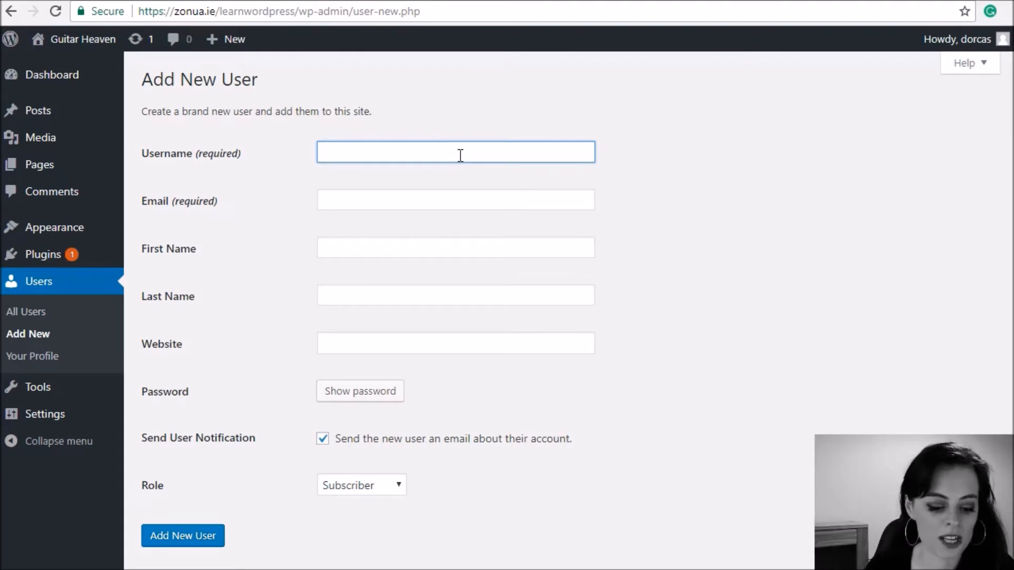
Step: Enter the person's first name as the username again and fill in the new user's e-mail address
type("johnadmin")
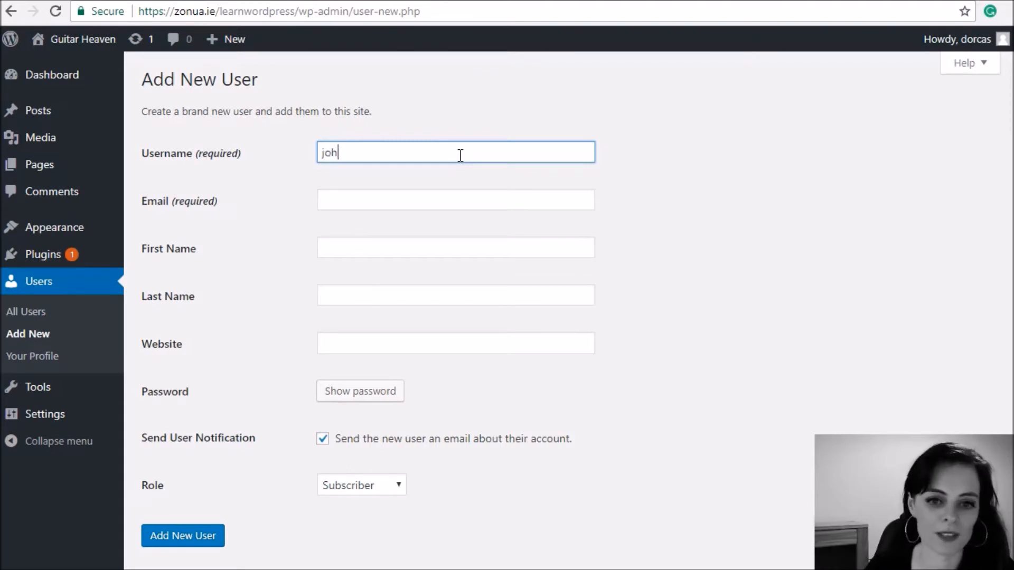
key("BackSpace")
key("BackSpace")
key("BackSpace")
key("BackSpace")
key("BackSpace")
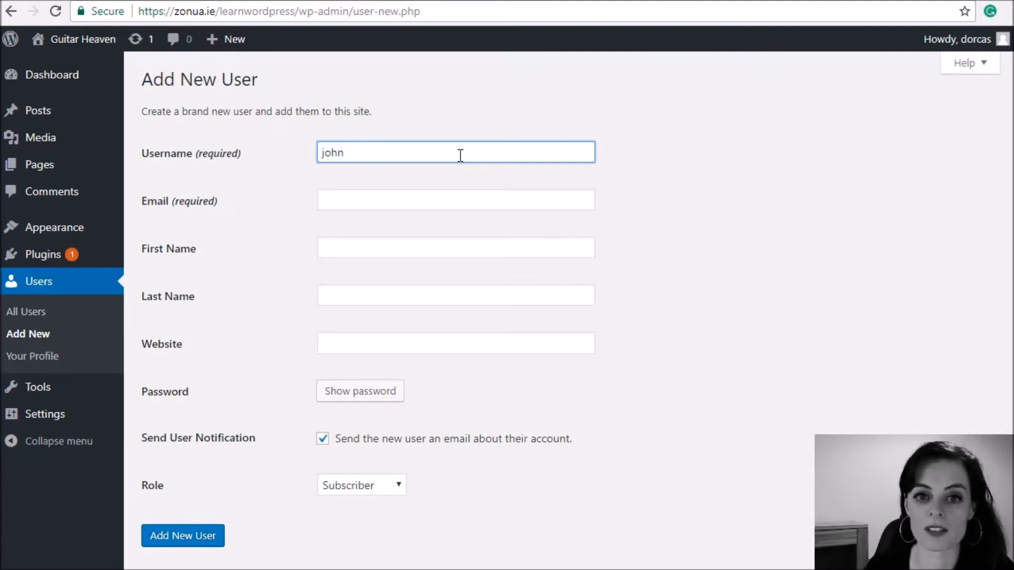
key("Tab")
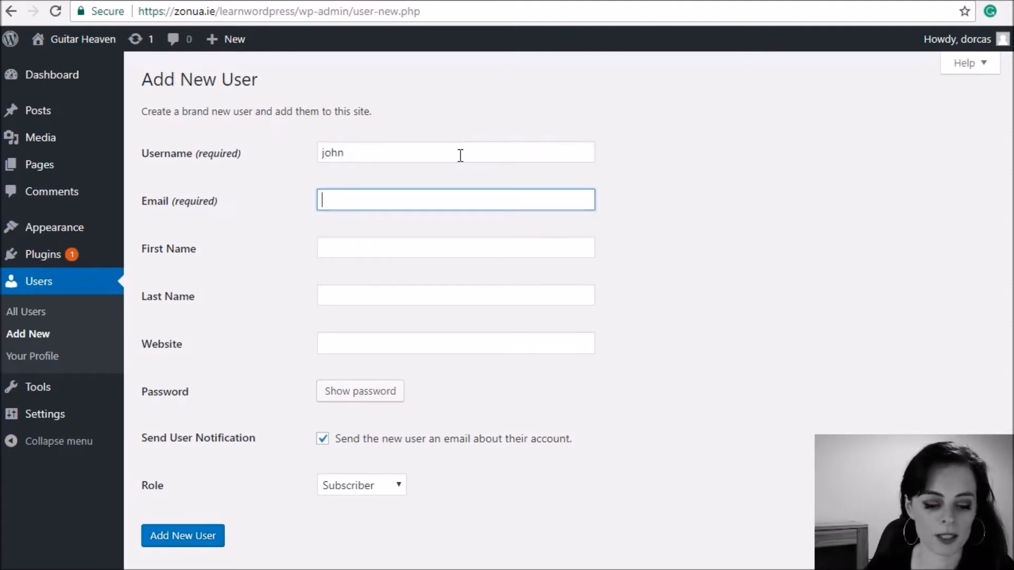
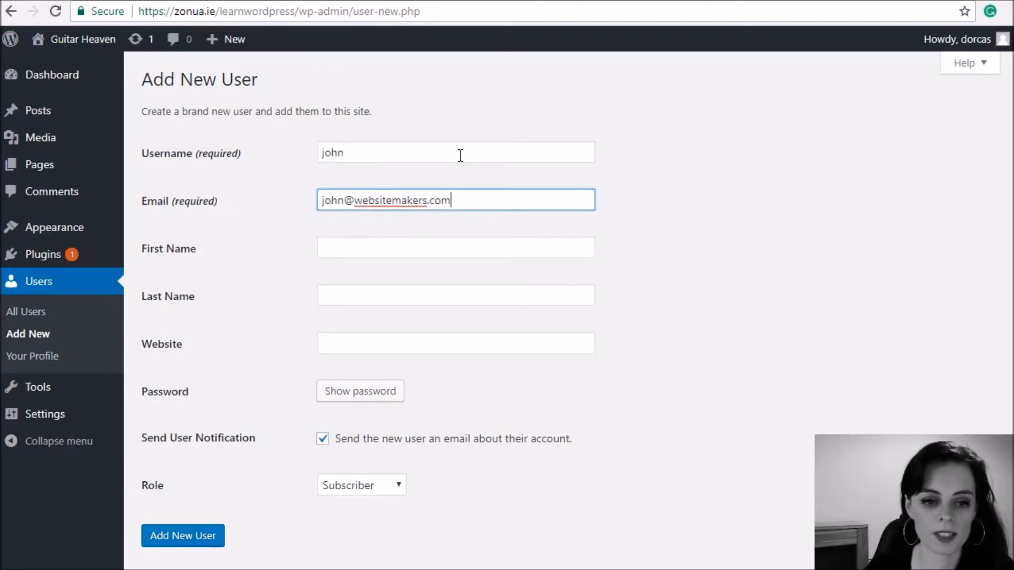
Step: Skip the optional fields, reveal and hide the generated password, and cancel editing it
key("Tab")
key("Tab")
key("Tab")
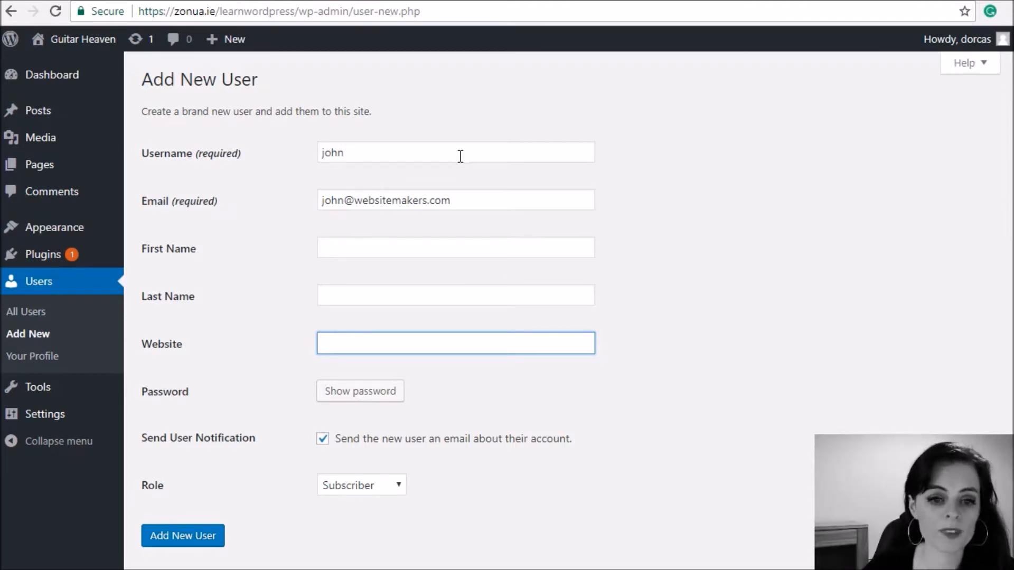
left_click(360, 394)
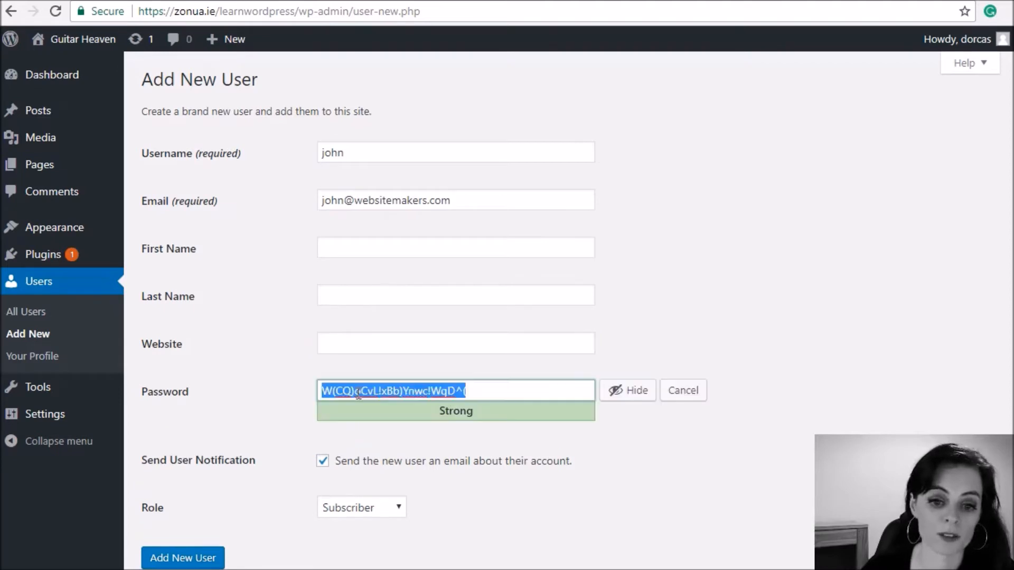
left_click(624, 401)
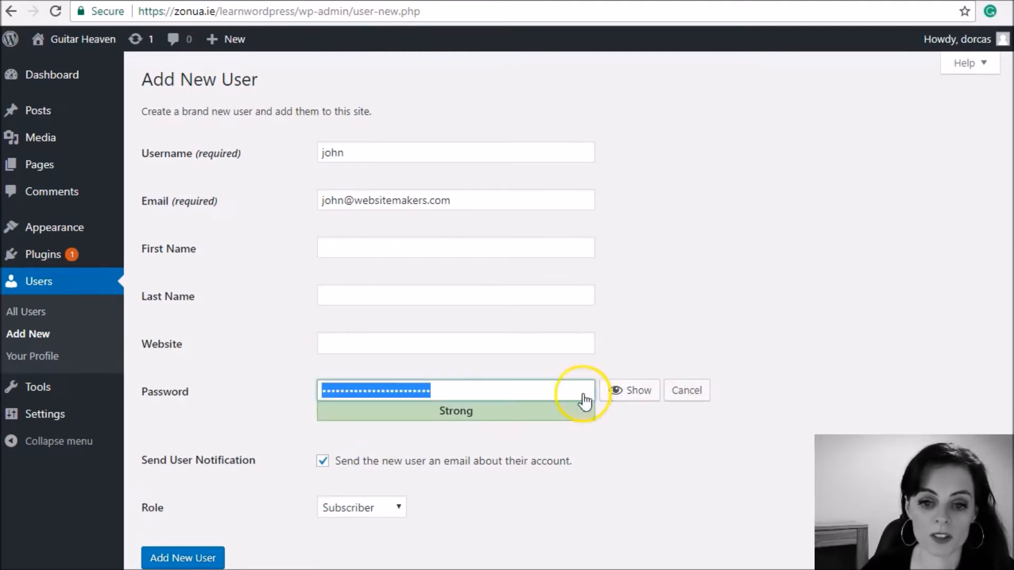
left_click(675, 399)
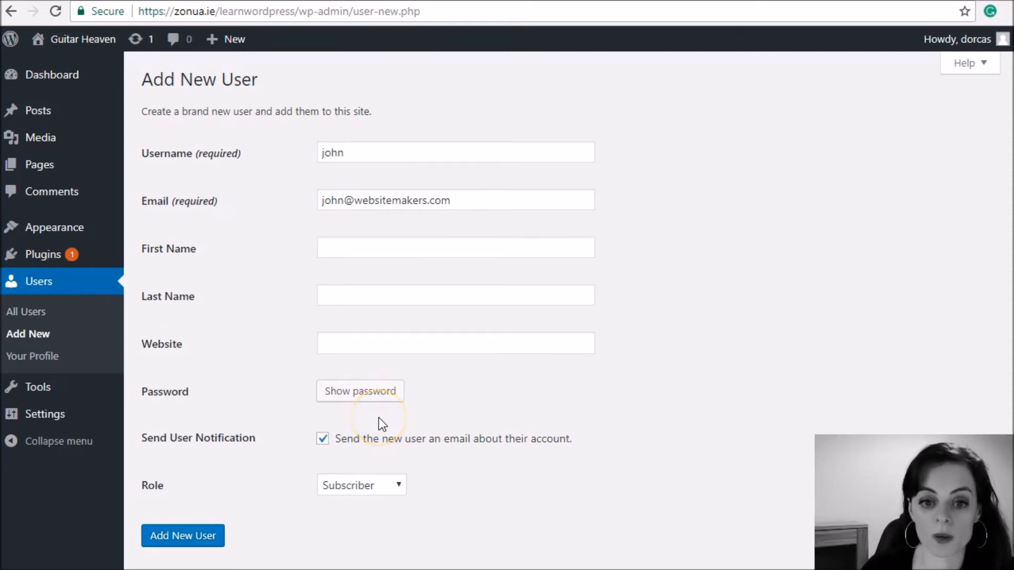
Step: Set the new user's role to Administrator and create the account
scroll(277, 528, "down", 1)
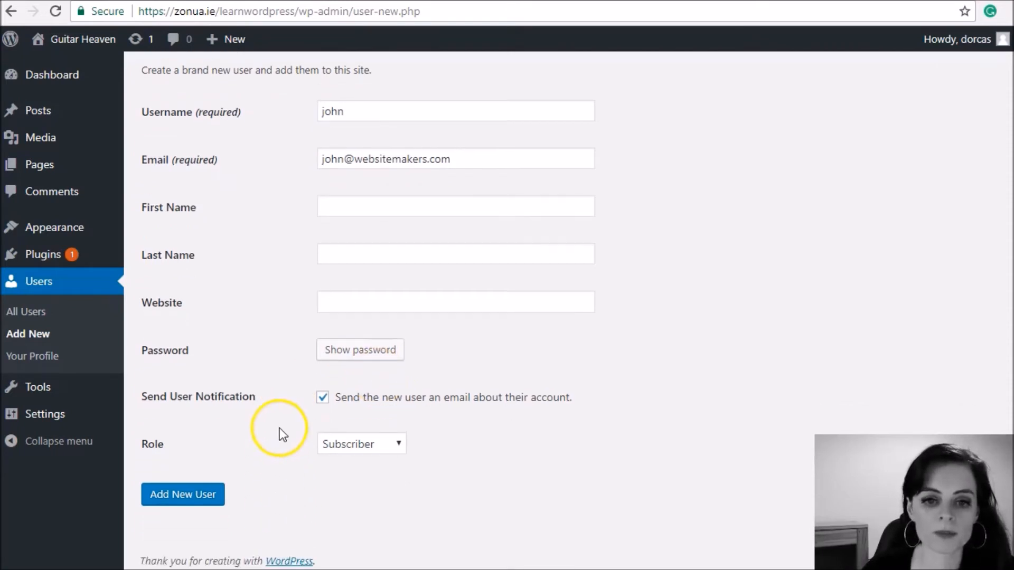
left_click(377, 446)
left_click(379, 526)
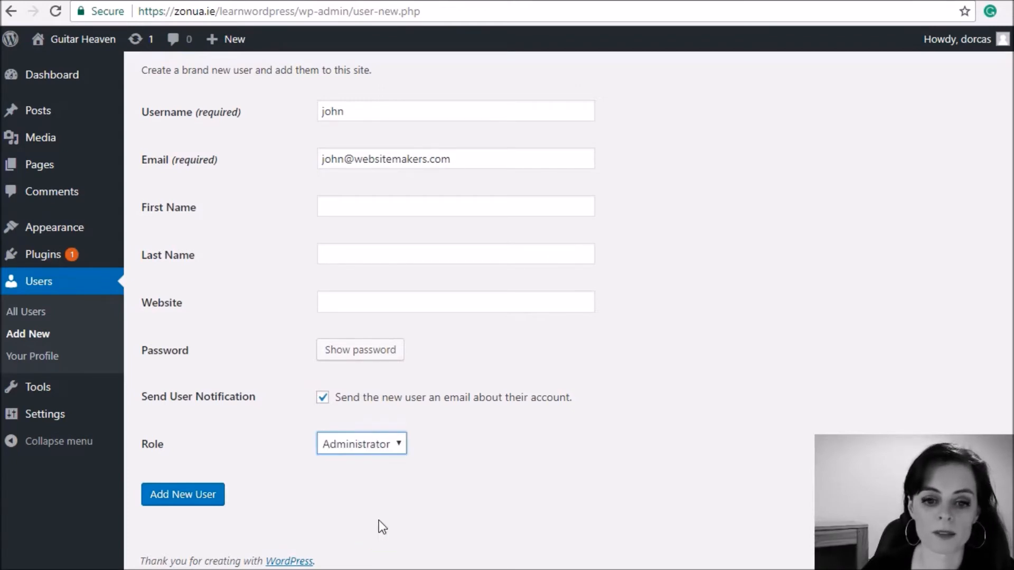
left_click(185, 494)
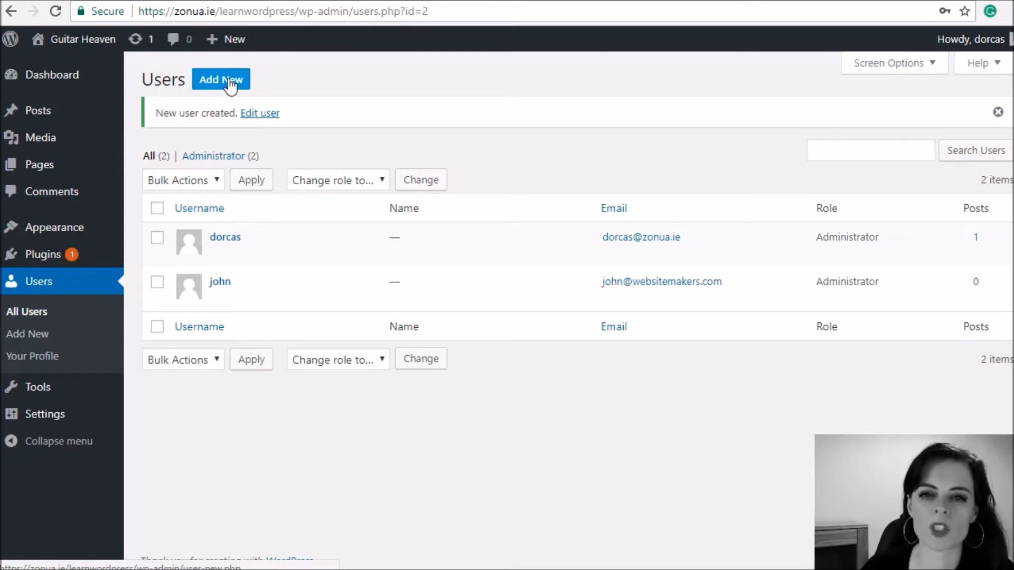
mouse_move(46, 164)
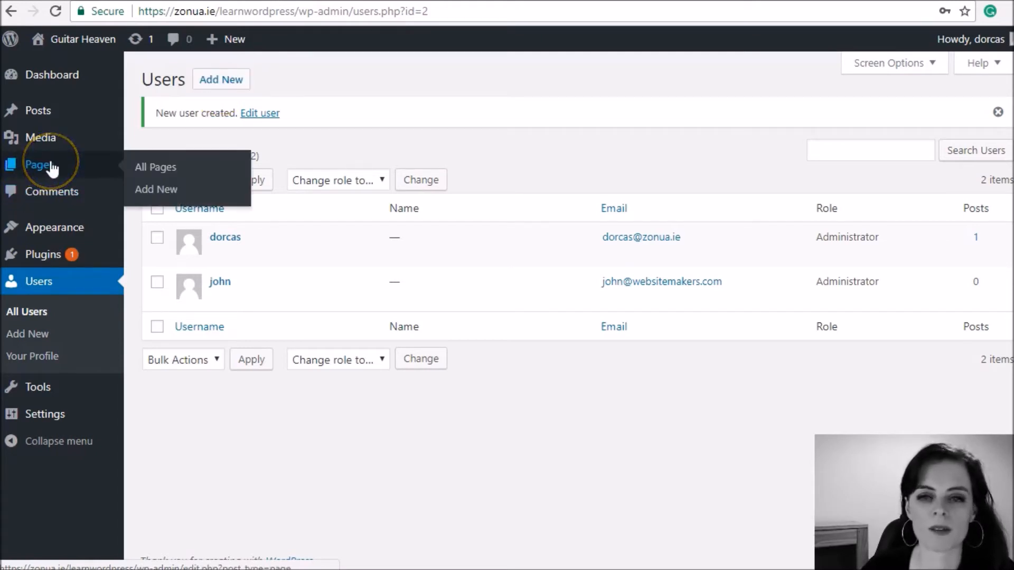
mouse_move(59, 119)
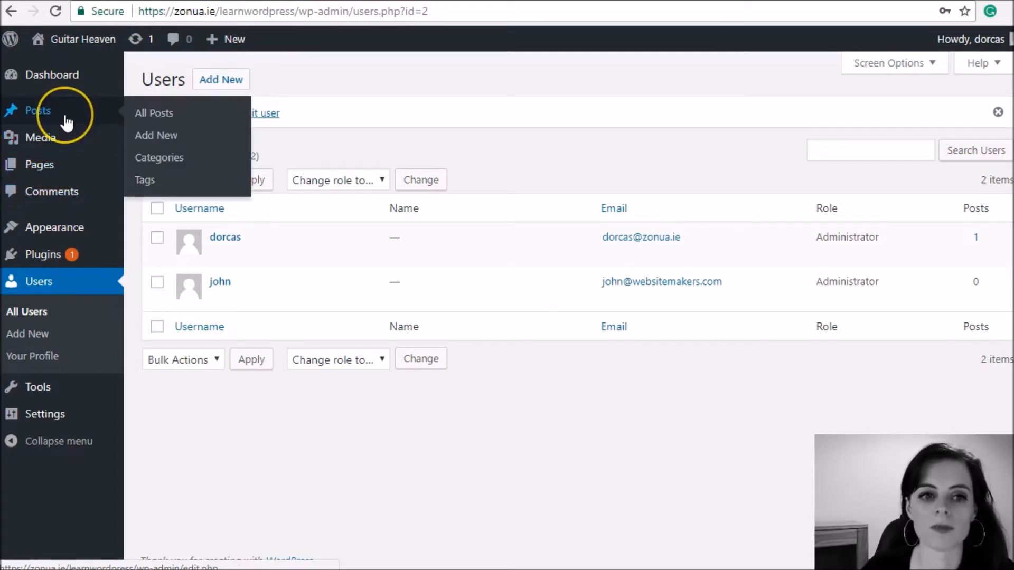
Step: Start adding a second new user and enter the person's username and e-mail address
left_click(219, 83)
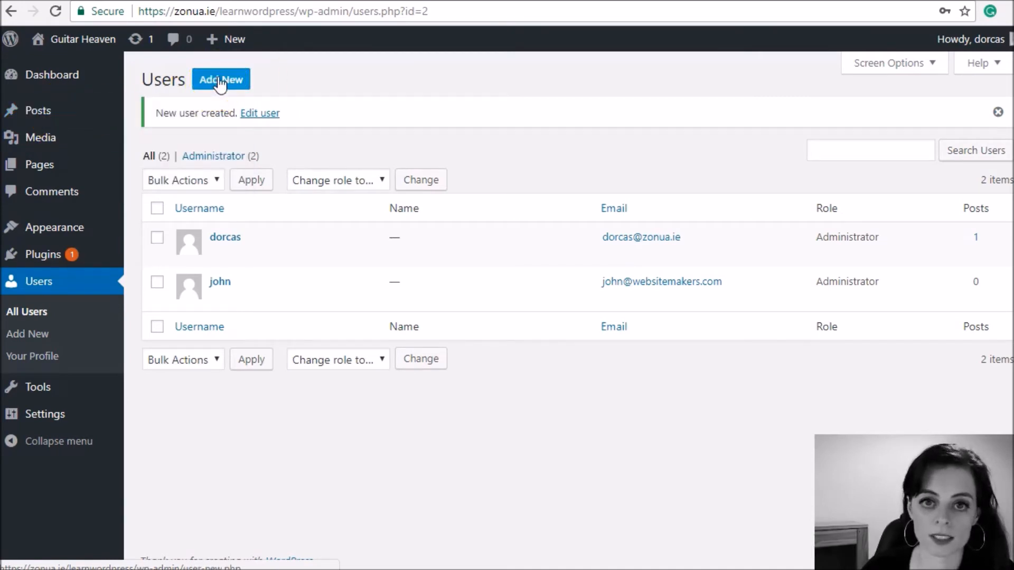
left_click(338, 158)
type("mary")
key("Tab")
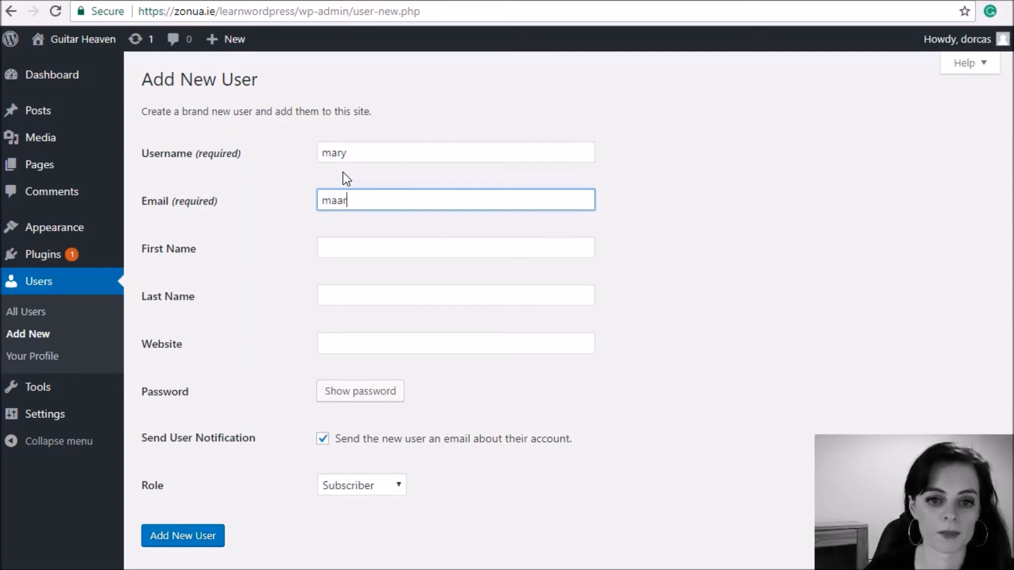
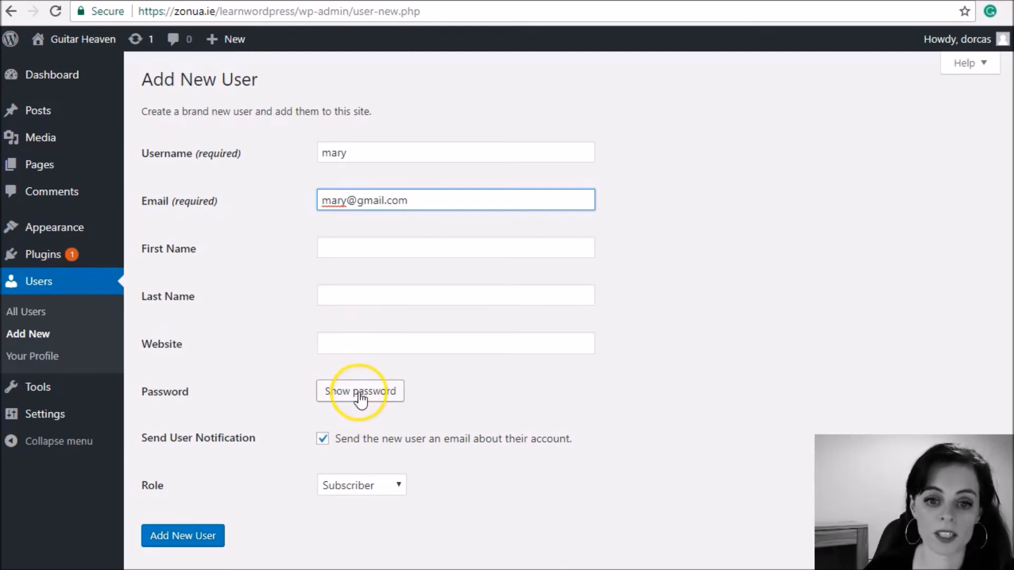
Step: Set the second new user's role to Editor and create the account
scroll(303, 369, "down", 2)
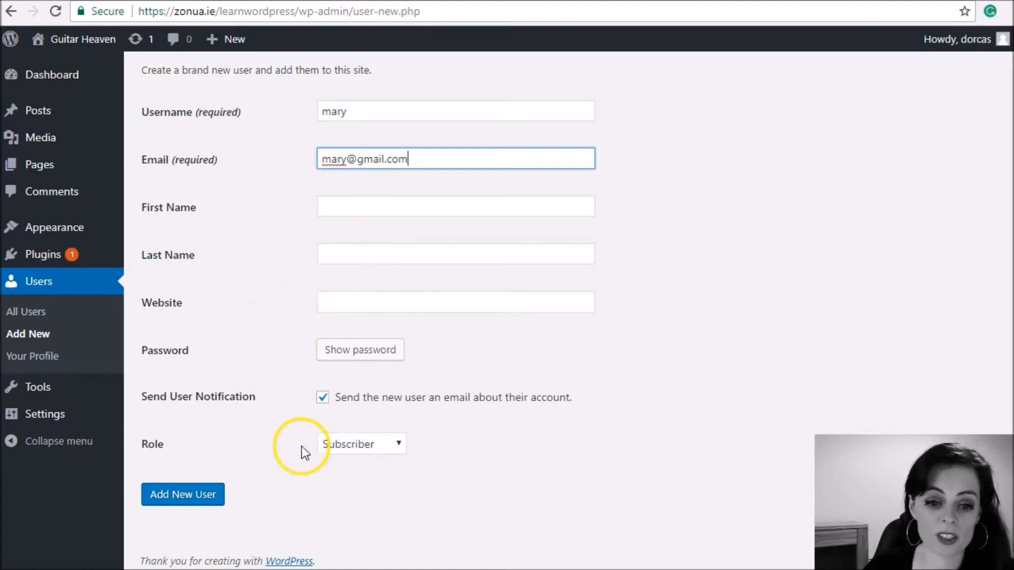
left_click(357, 446)
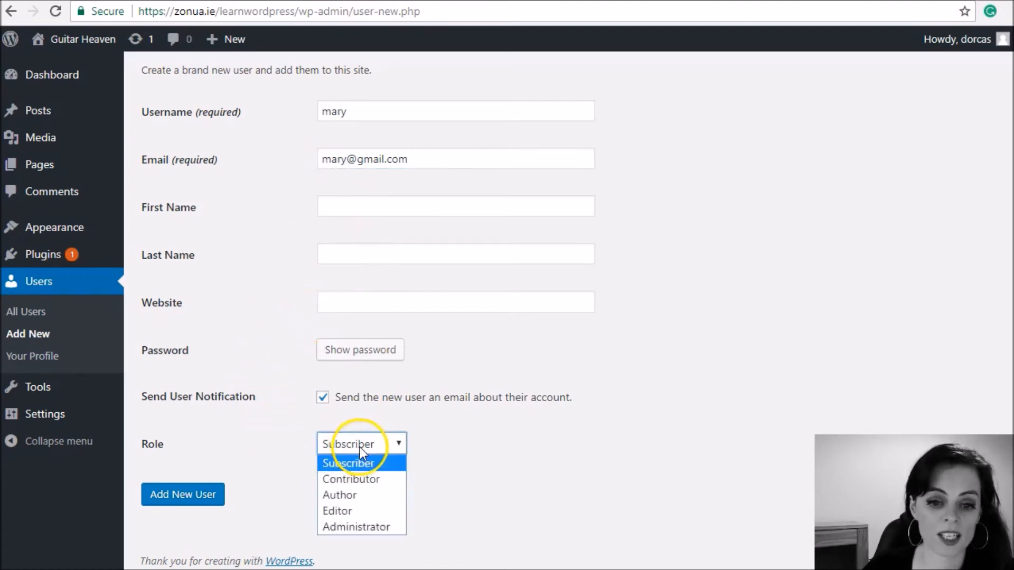
left_click(341, 512)
left_click(165, 500)
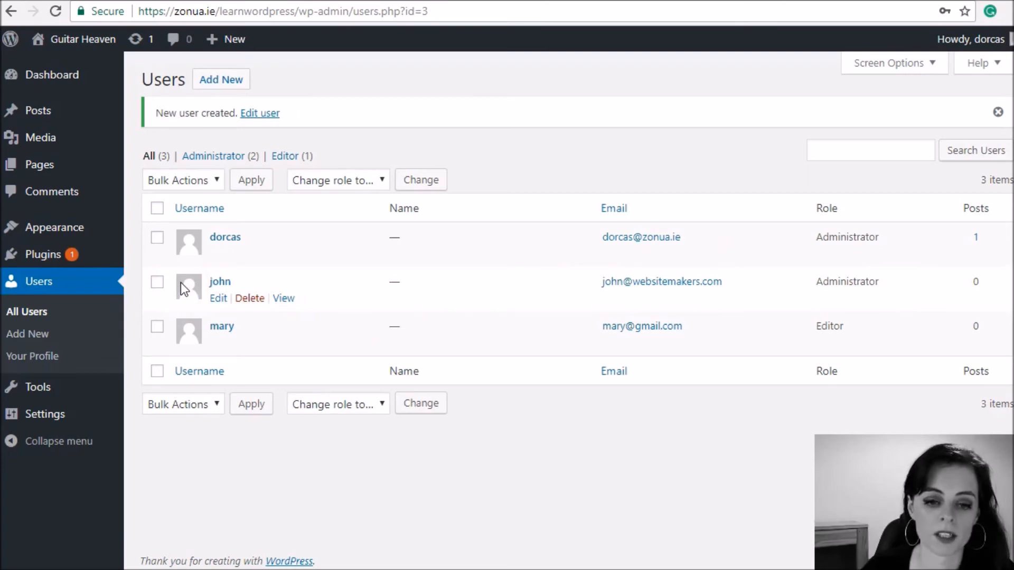
Step: Open the newly added administrator's profile to view the available roles, and return to the user list without saving
left_click(248, 302)
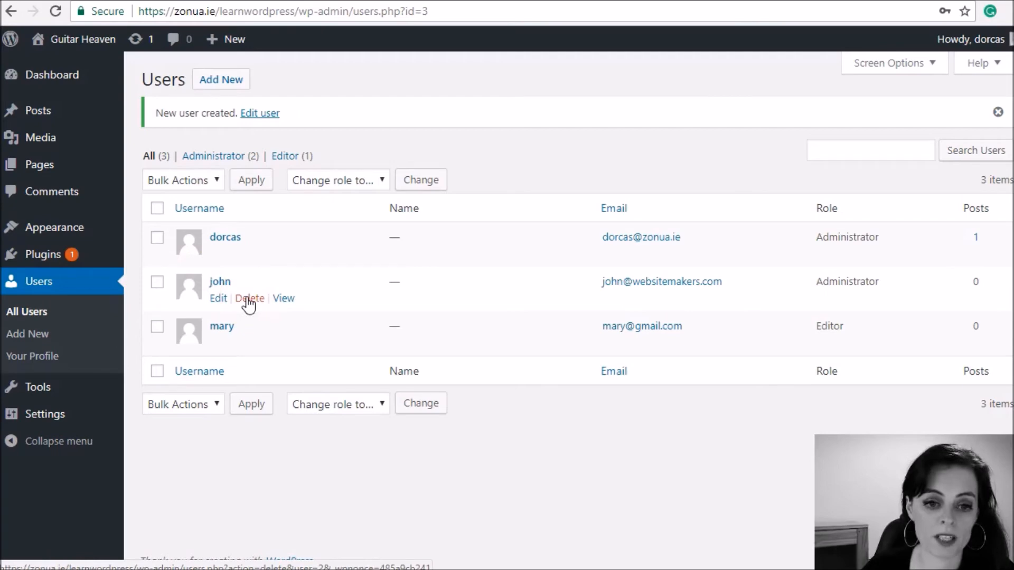
left_click(217, 303)
left_click(216, 301)
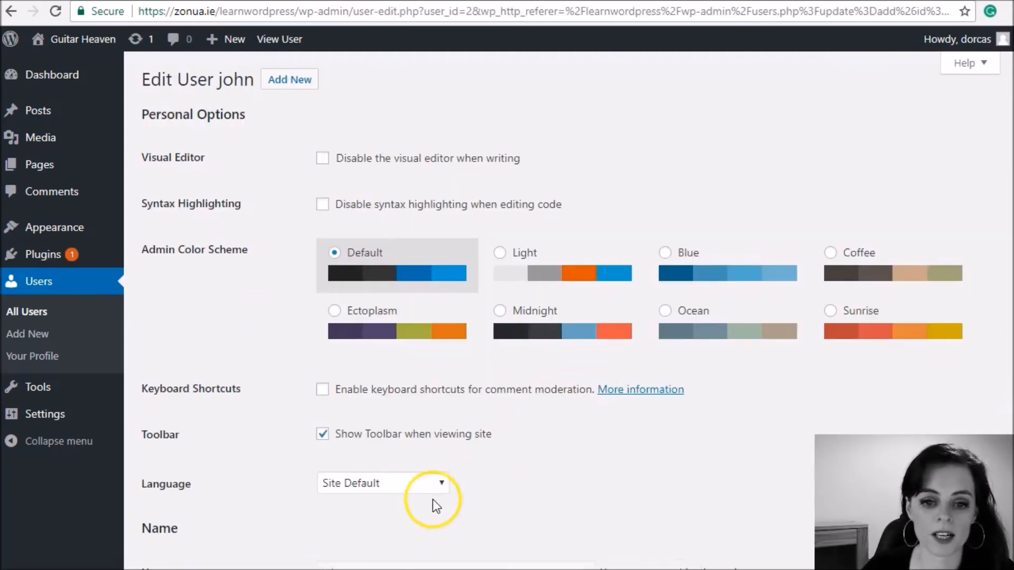
scroll(410, 482, "down", 3)
left_click(382, 463)
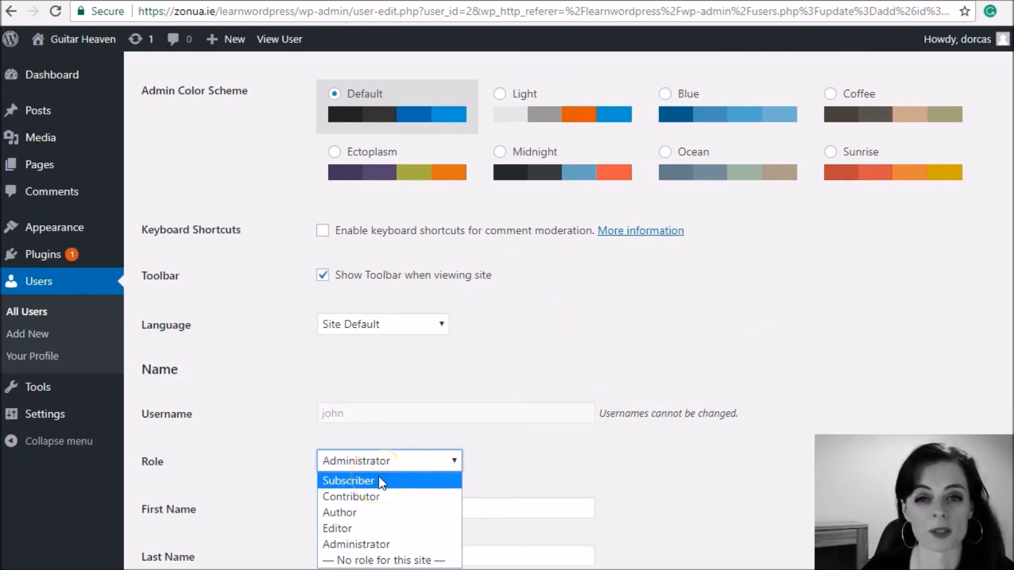
left_click(283, 367)
left_click(11, 12)
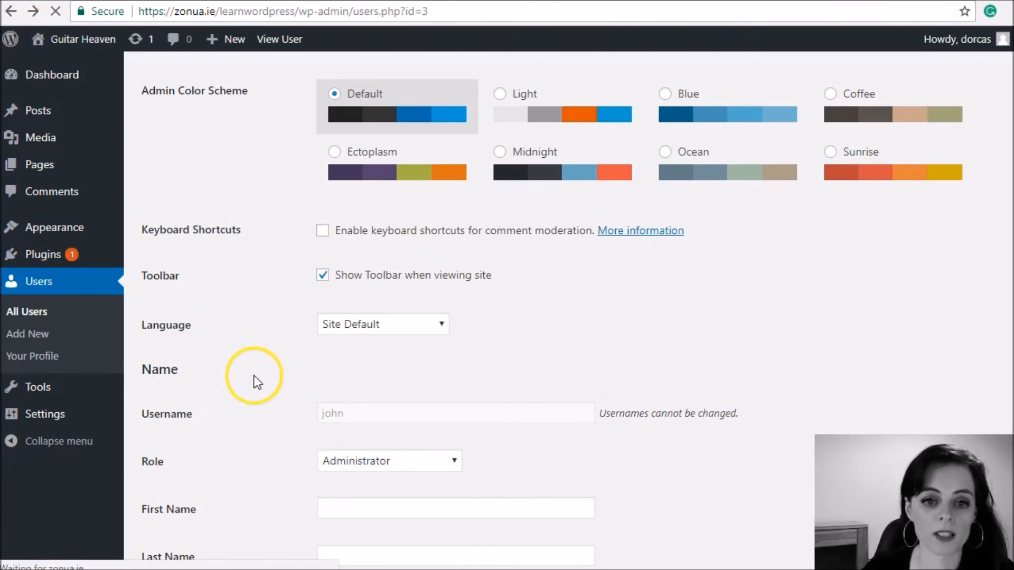
Step: Delete the newly added administrator account and confirm its removal
left_click(248, 252)
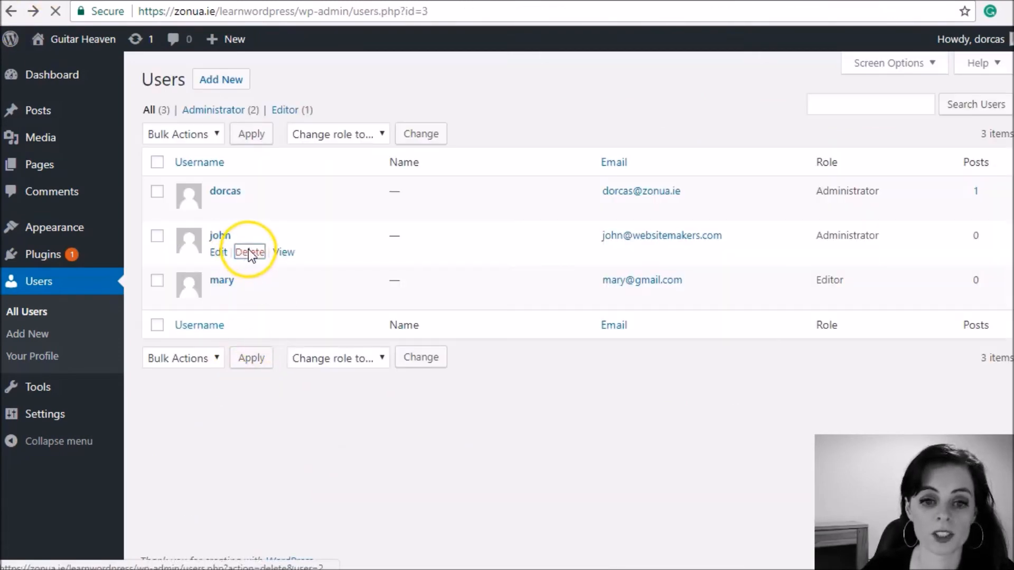
left_click(209, 181)
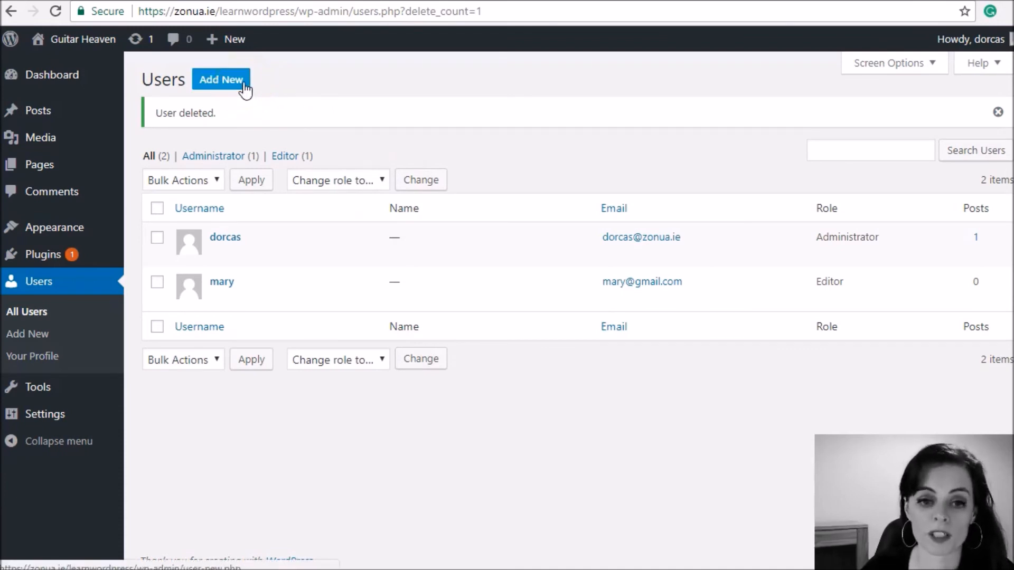
mouse_move(259, 312)
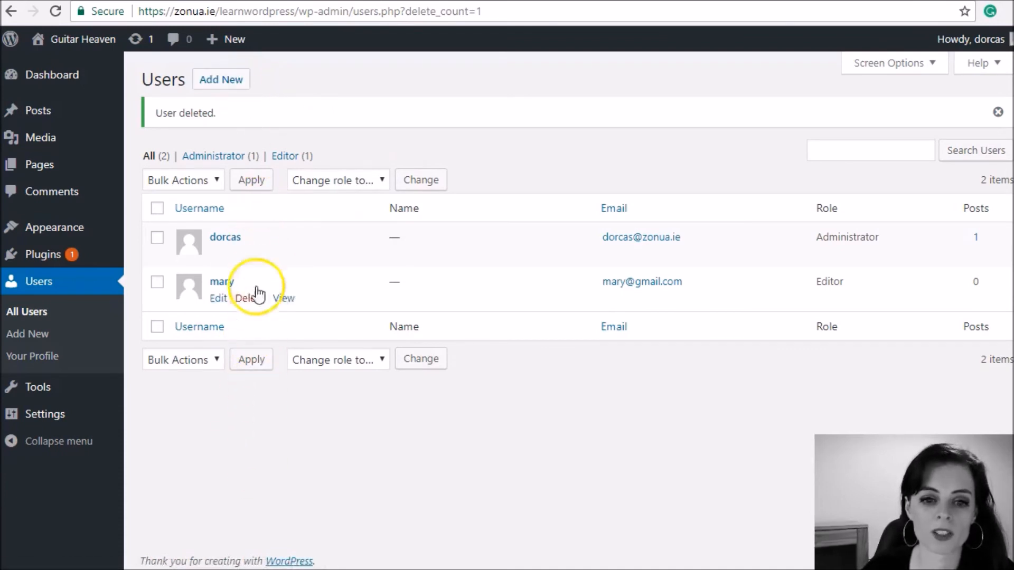